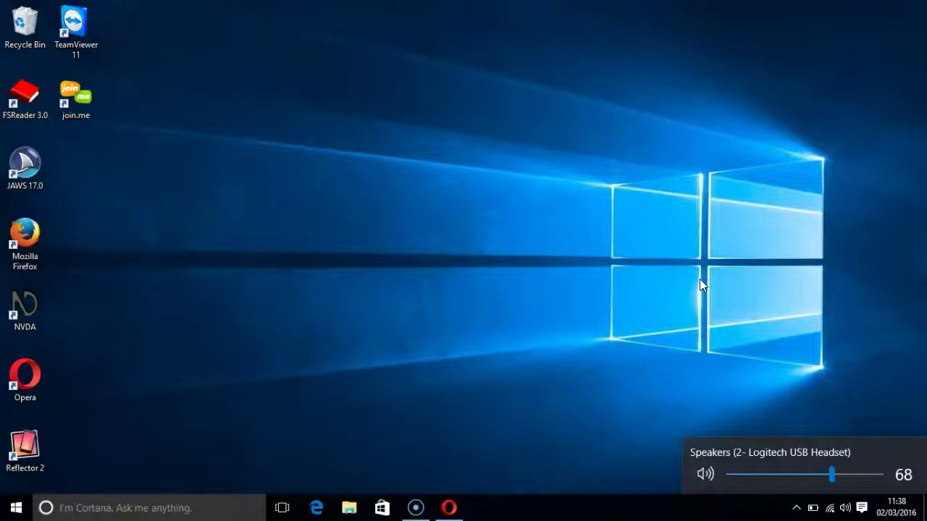
{"action": "left_click", "coordinate": [837, 326]}
{"action": "right_click", "coordinate": [836, 332]}
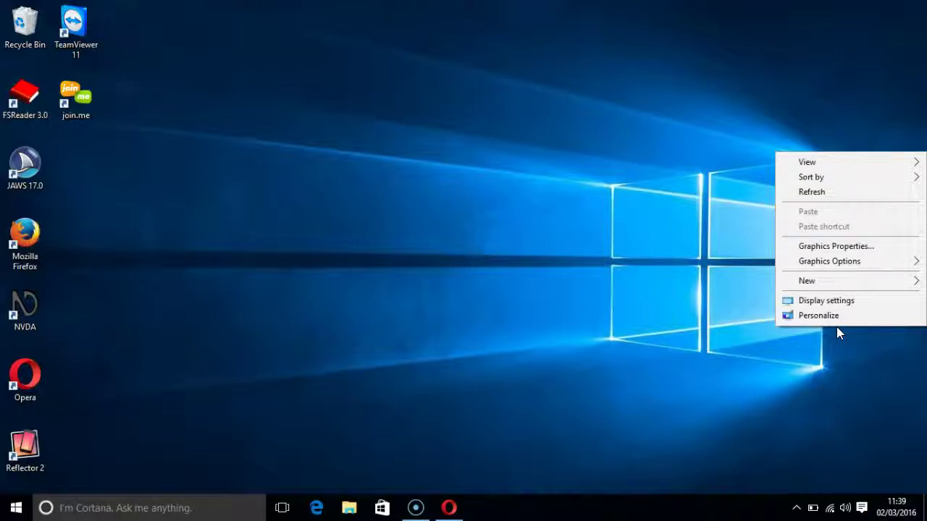
{"action": "key", "text": "Escape"}
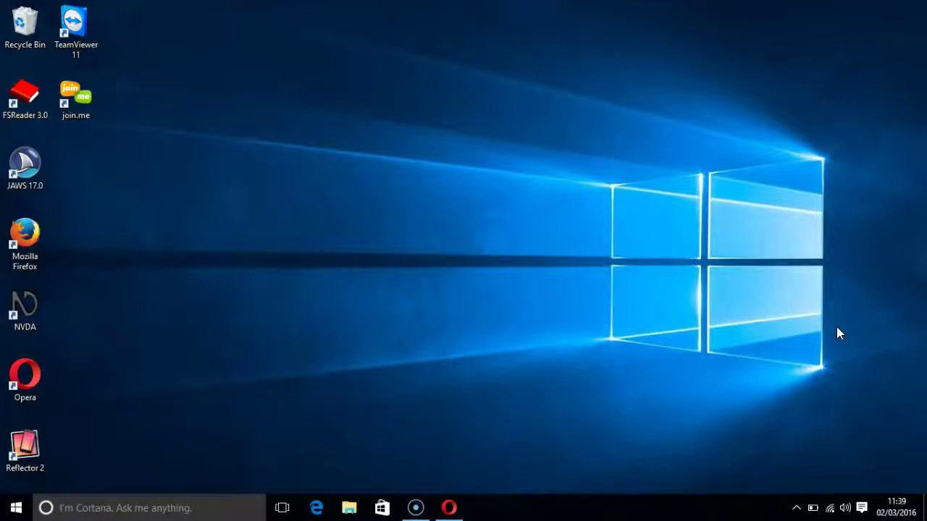
- Start the NVDA screen reader and open Mozilla Firefox from the desktop
{"action": "key", "text": "n"}
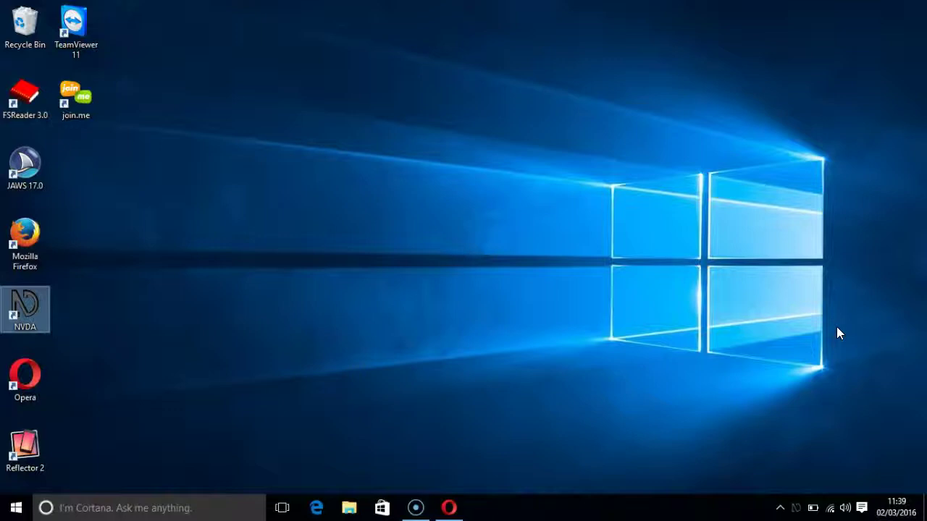
{"action": "key", "text": "f"}
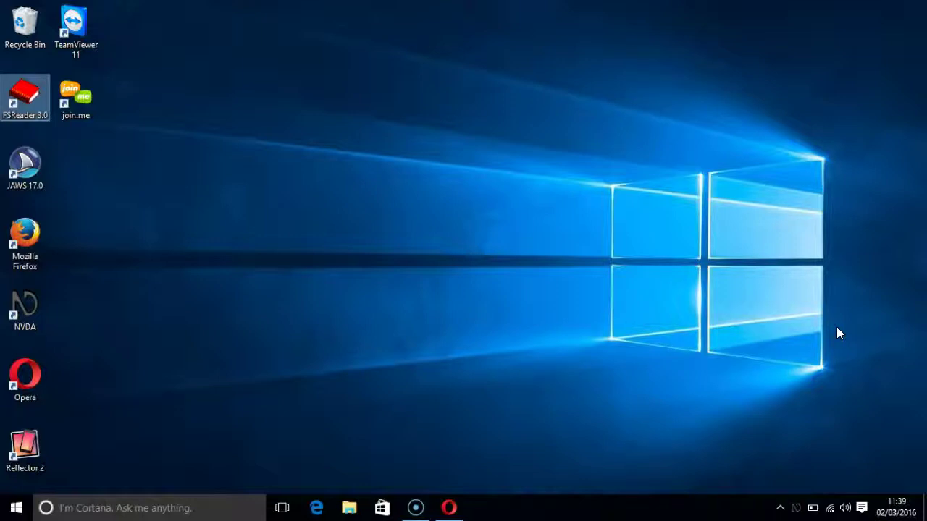
{"action": "key", "text": "m"}
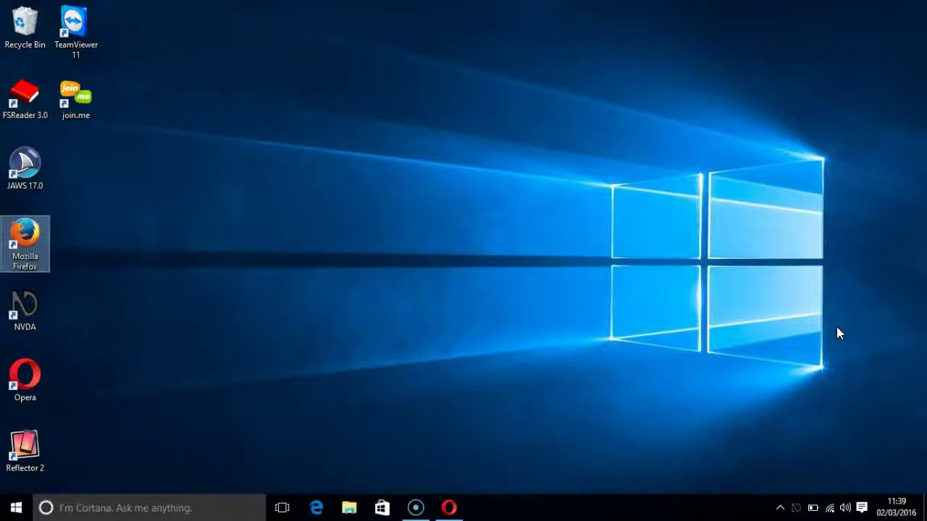
{"action": "key", "text": "Return"}
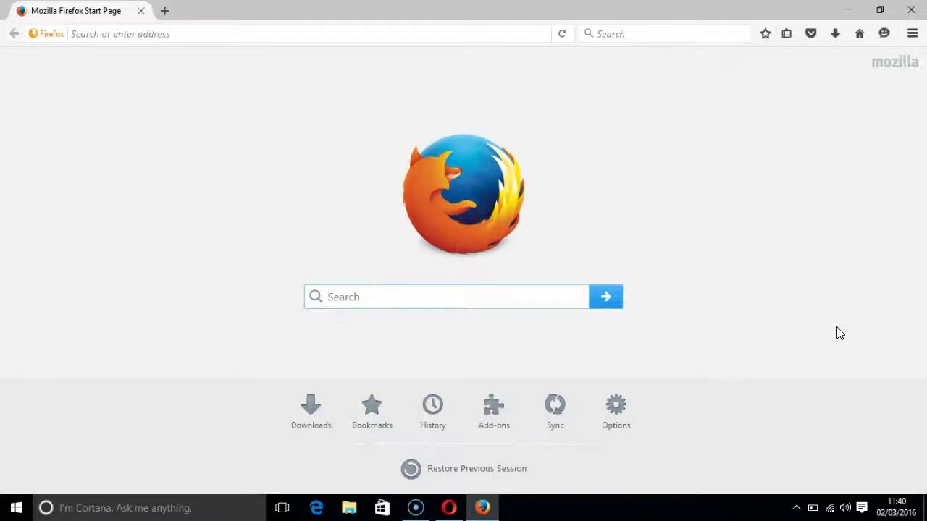
{"action": "key", "text": "ctrl+l"}
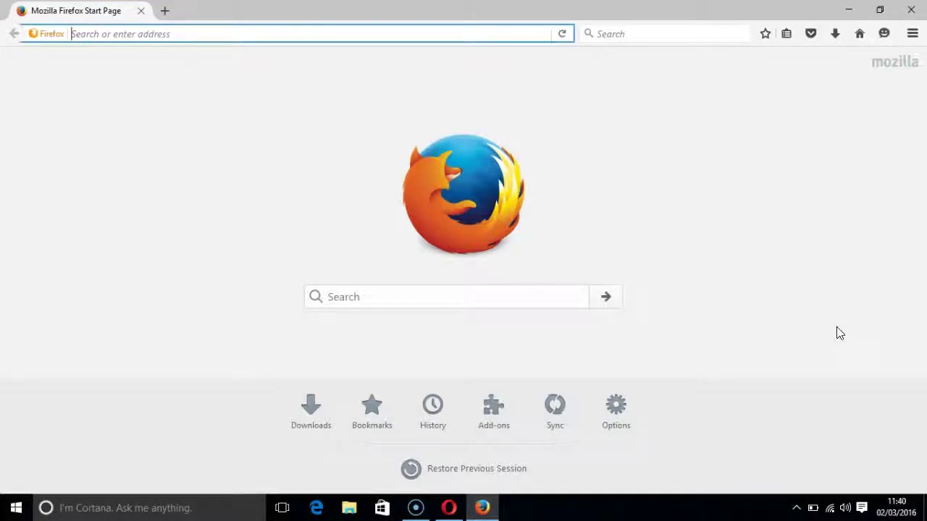
{"action": "type", "text": "www"}
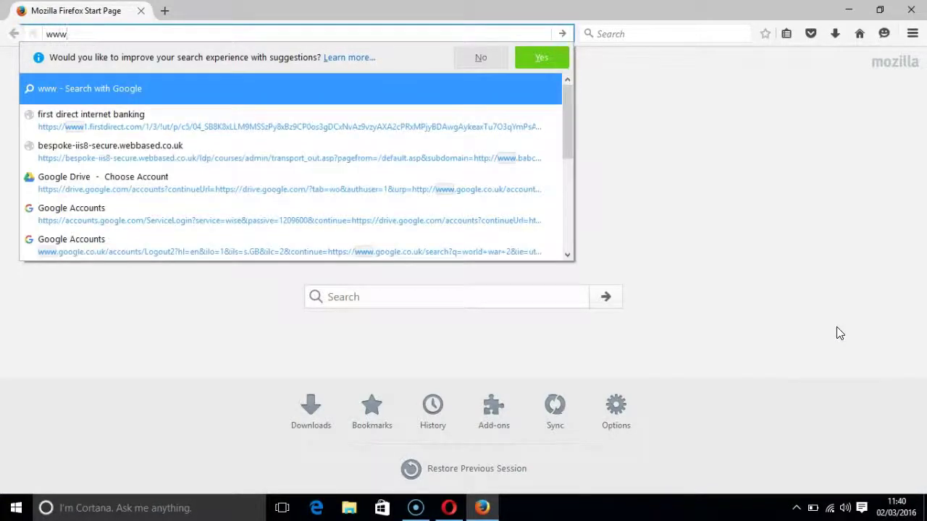
{"action": "type", "text": ".gooo"}
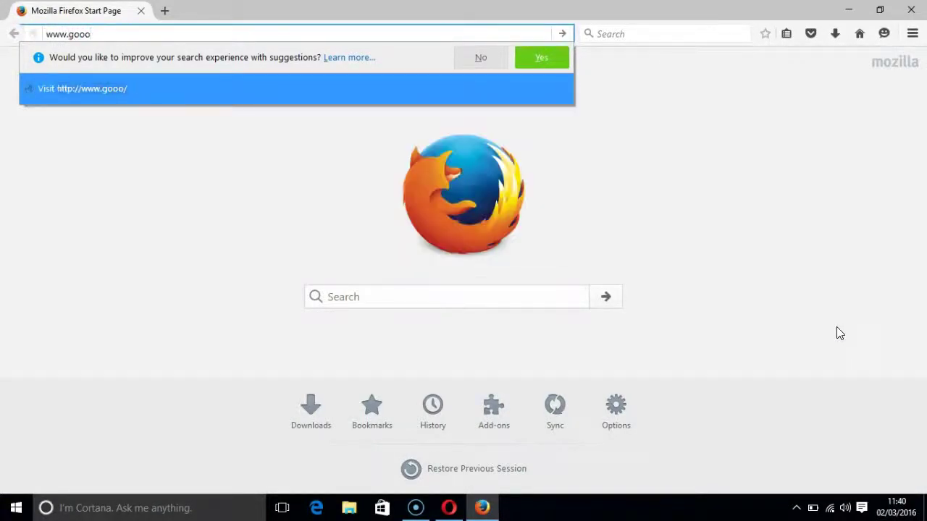
{"action": "key", "text": "BackSpace"}
{"action": "type", "text": "gl"}
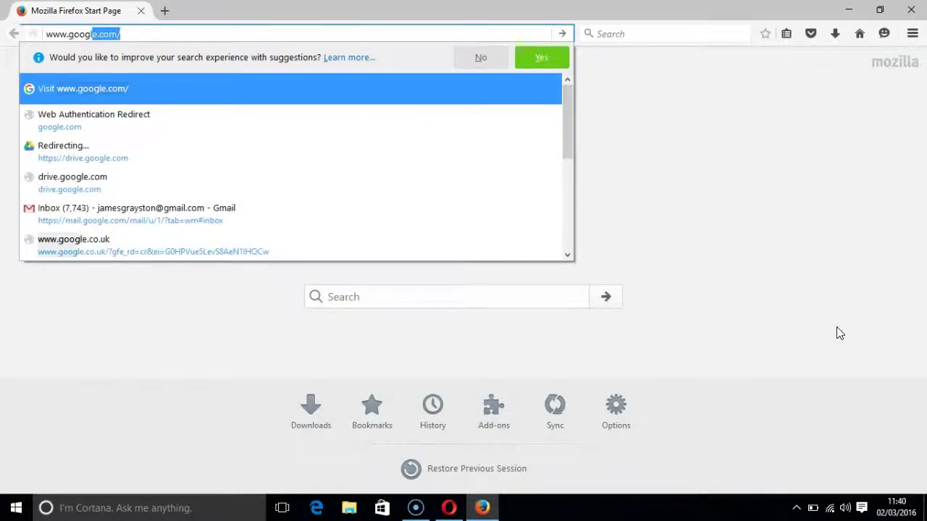
{"action": "type", "text": "e.co.uk"}
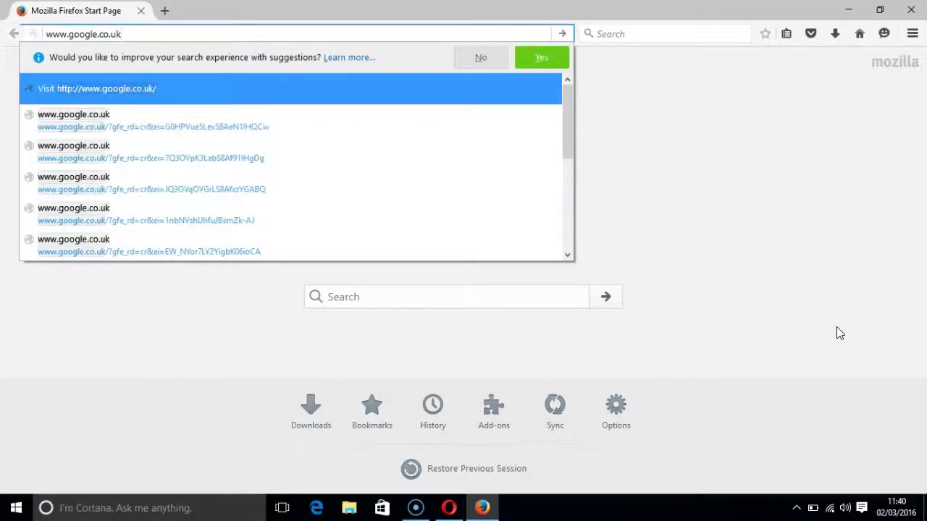
{"action": "key", "text": "Return"}
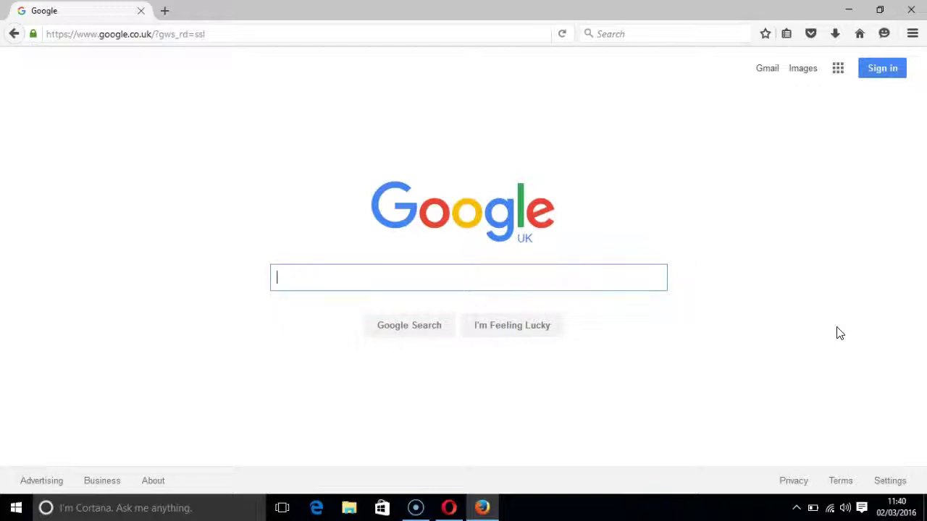
- Search Google for "world war 2"
{"action": "type", "text": "w"}
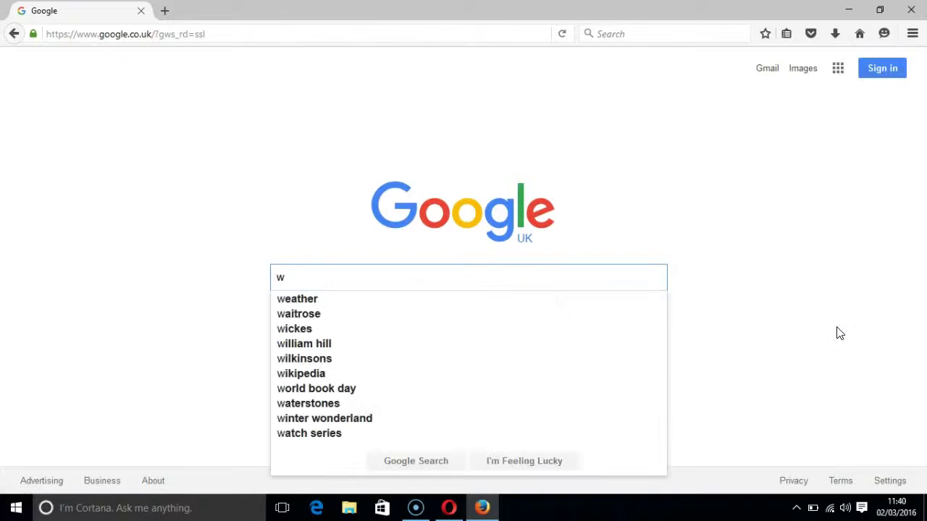
{"action": "type", "text": "orld"}
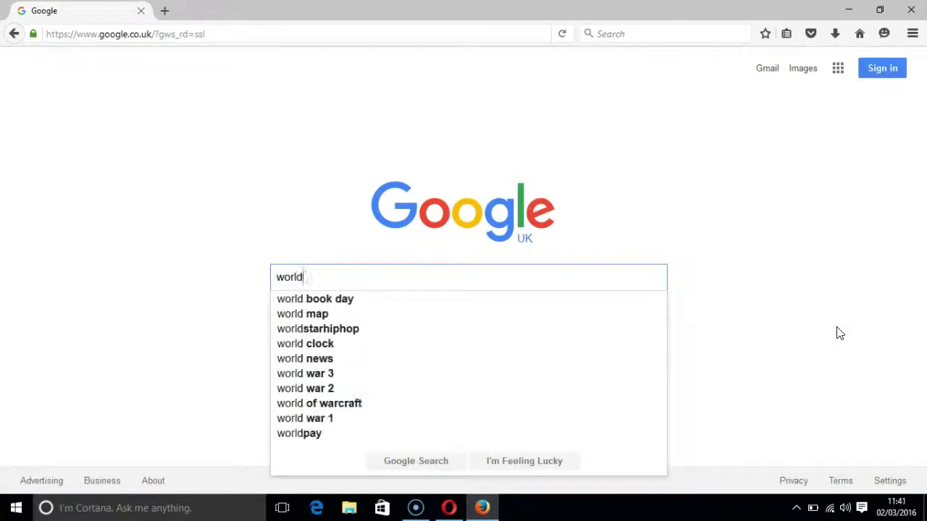
{"action": "type", "text": " war 2"}
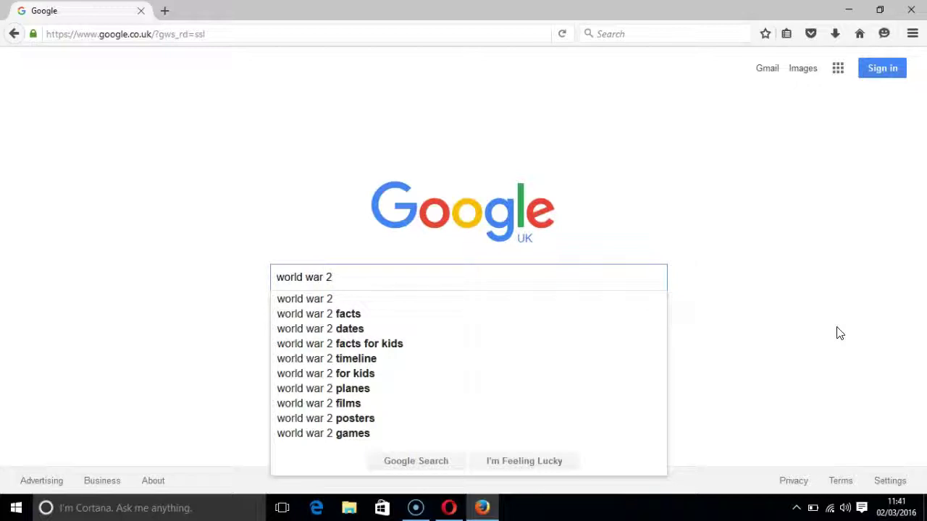
{"action": "key", "text": "Return"}
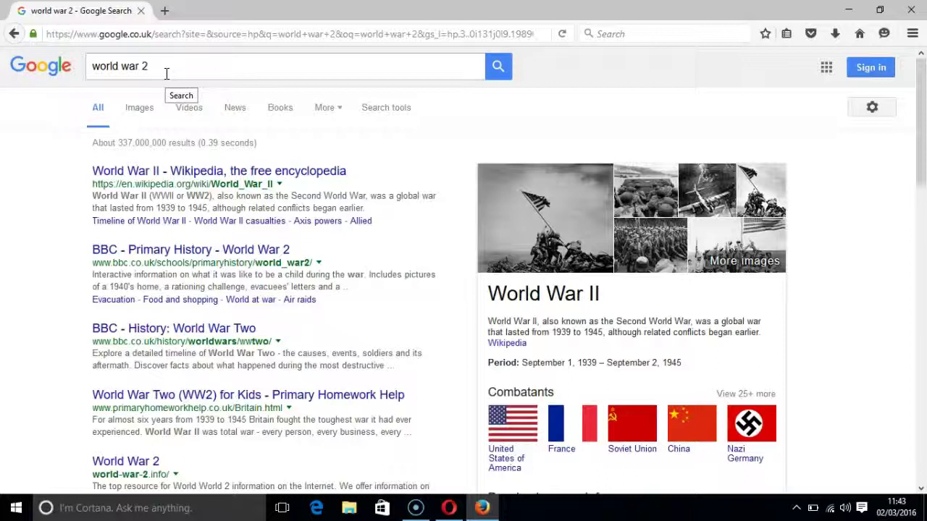
- Step forward through the search result headings to the "World War Two (WW2) for Kids - Primary Homework Help" result
{"action": "key", "text": "Tab"}
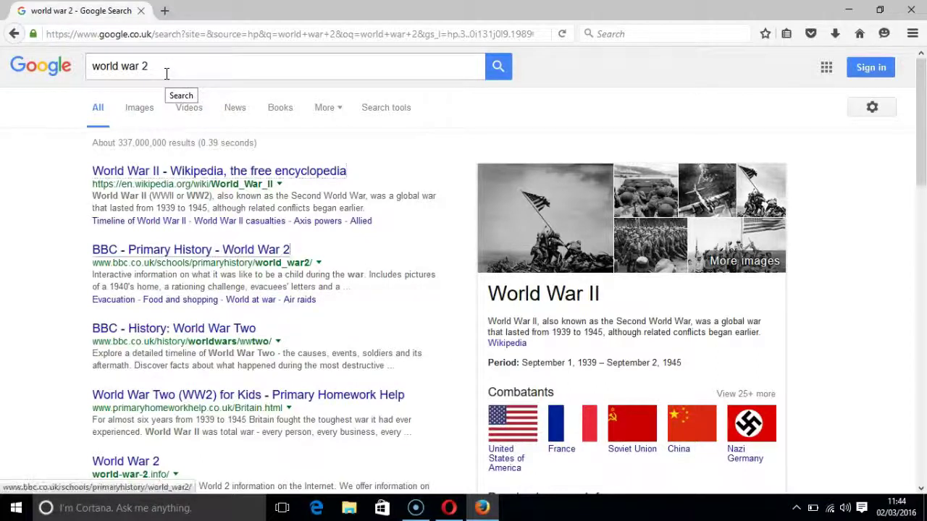
{"action": "key", "text": "Tab"}
{"action": "key", "text": "Tab"}
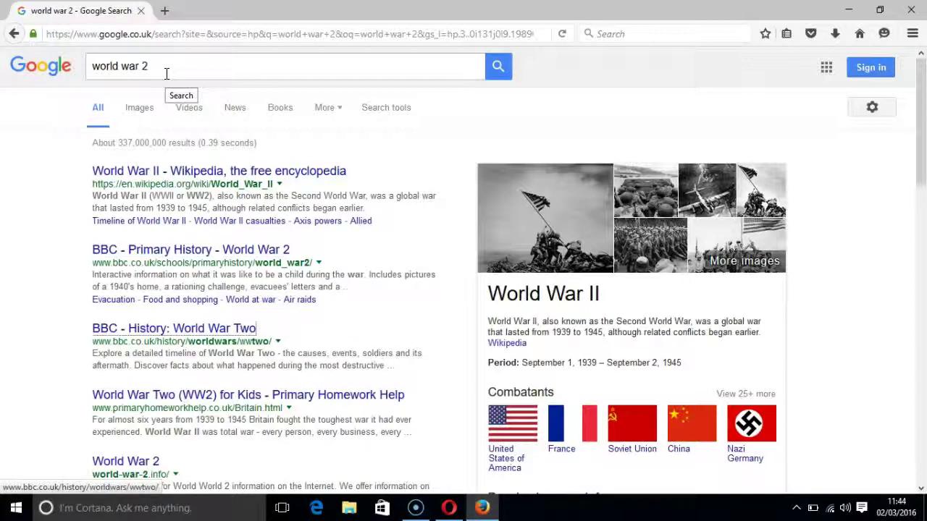
{"action": "key", "text": "Tab"}
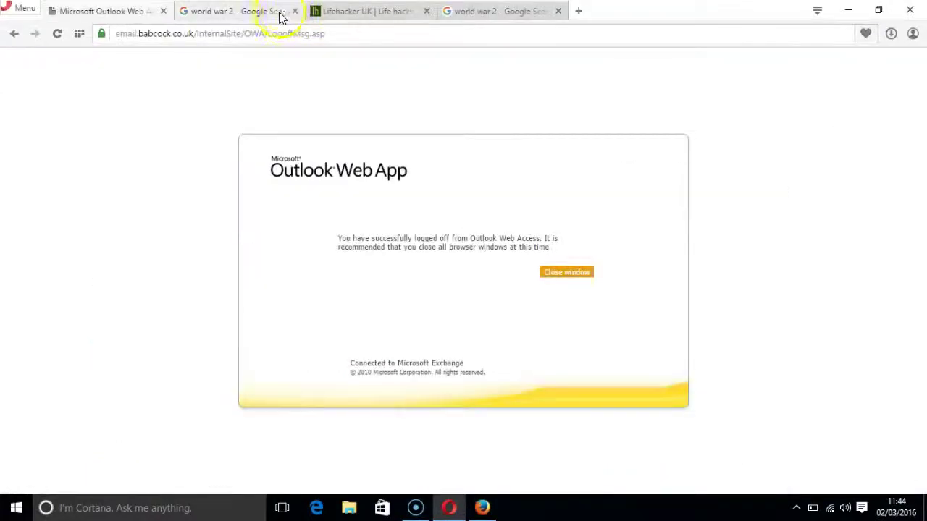
- Switch back to Firefox, view the world-war-2.info "World War 2" result and return to the search results
{"action": "left_click", "coordinate": [280, 15]}
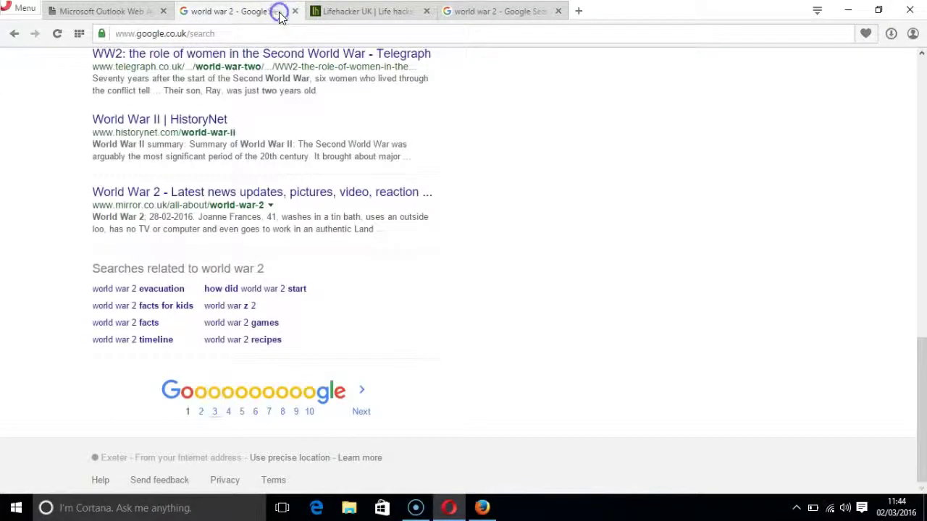
{"action": "left_click", "coordinate": [483, 507]}
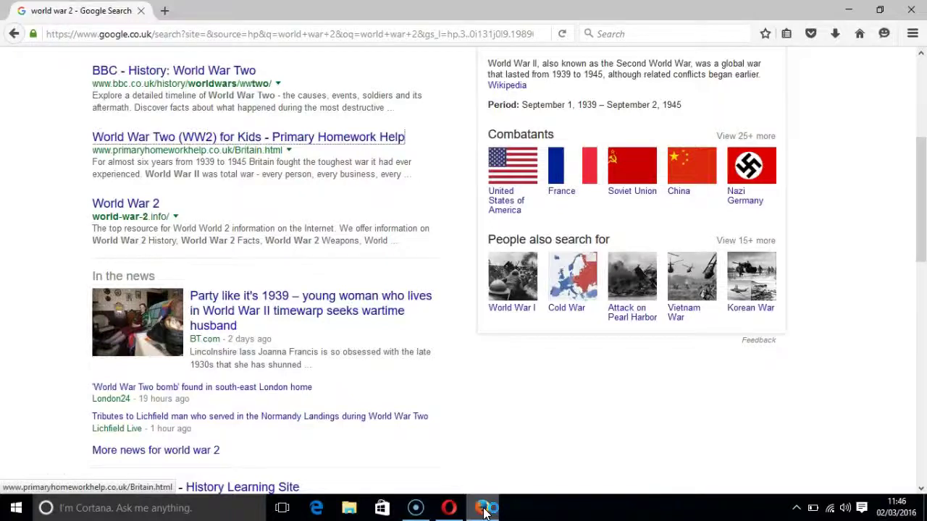
{"action": "key", "text": "Tab"}
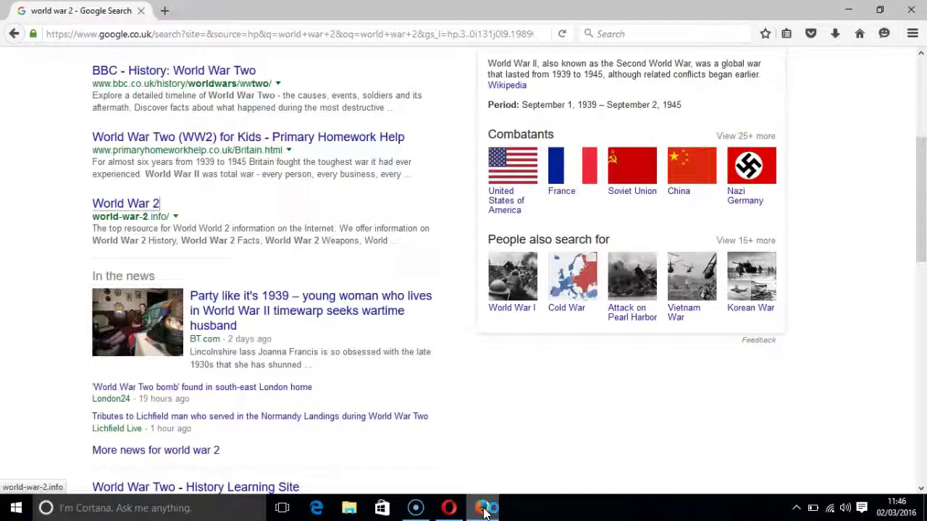
{"action": "key", "text": "Return"}
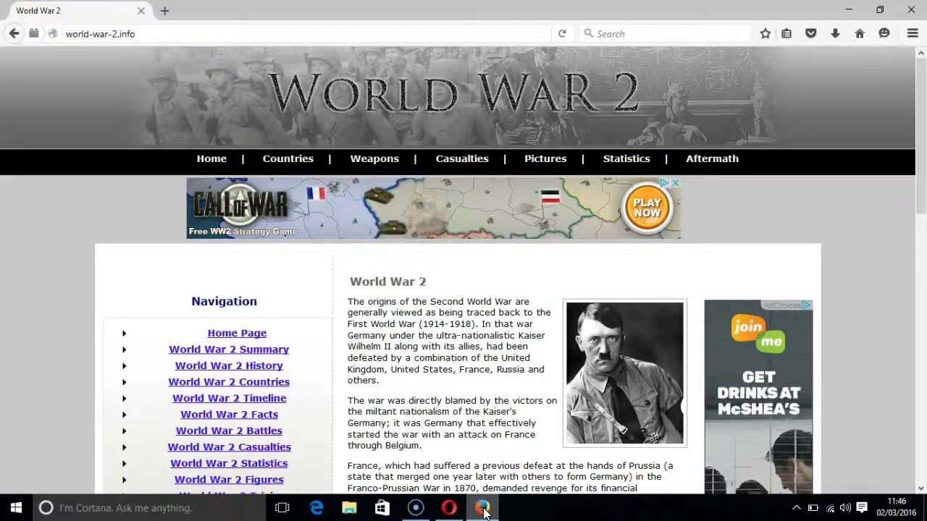
{"action": "key", "text": "alt+Left"}
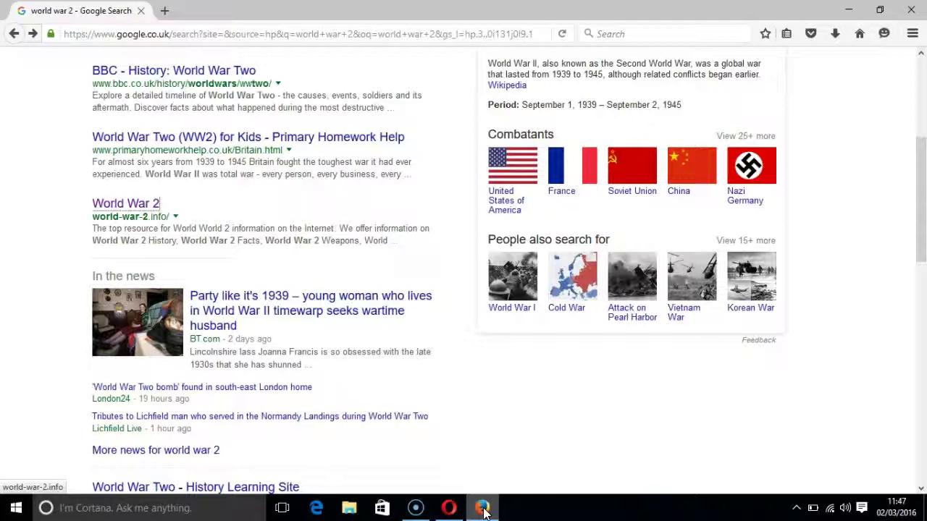
- Step backward through the result headings from "World War 2" to the Wikipedia "World War II" result
{"action": "left_click", "coordinate": [483, 508]}
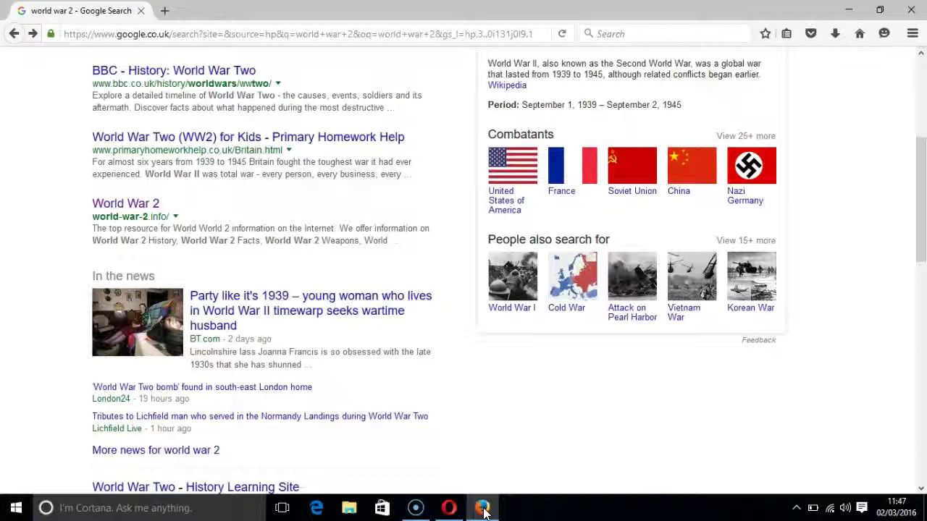
{"action": "key", "text": "Tab"}
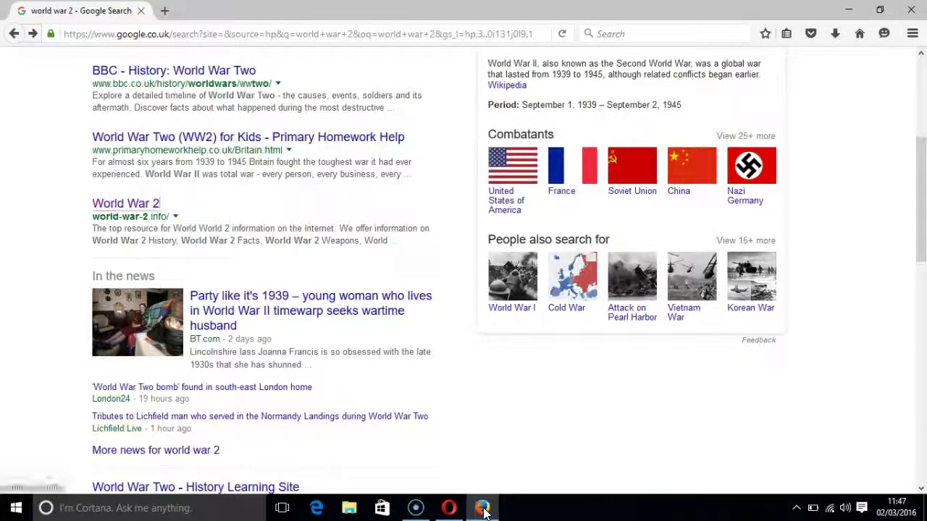
{"action": "key", "text": "shift+Tab"}
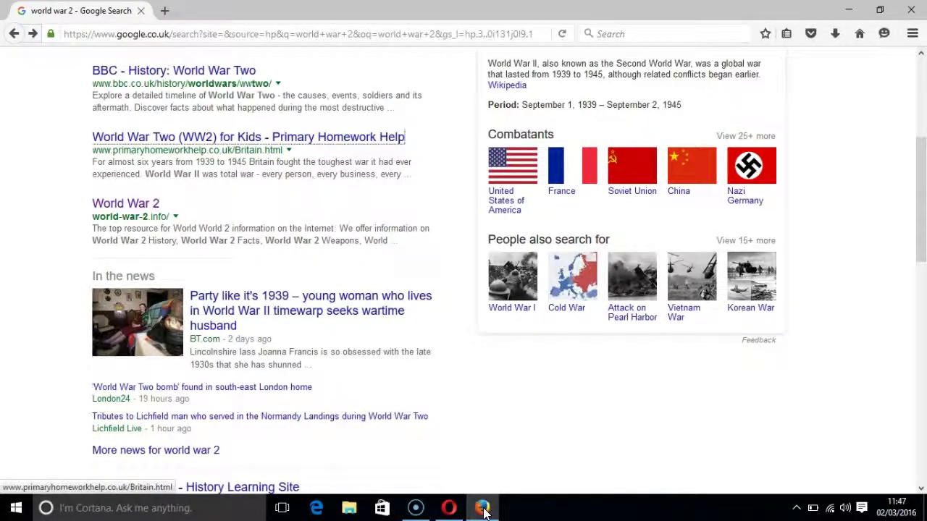
{"action": "key", "text": "shift+Tab"}
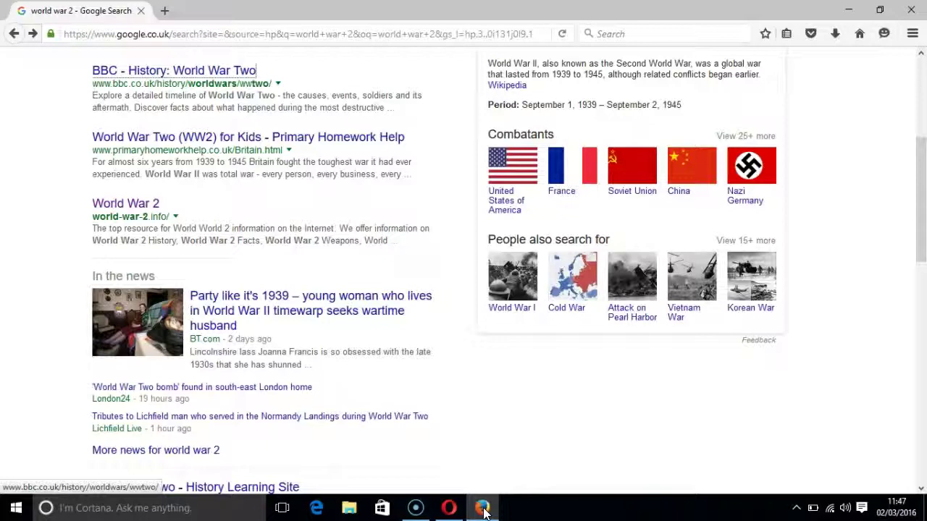
{"action": "key", "text": "shift+Tab"}
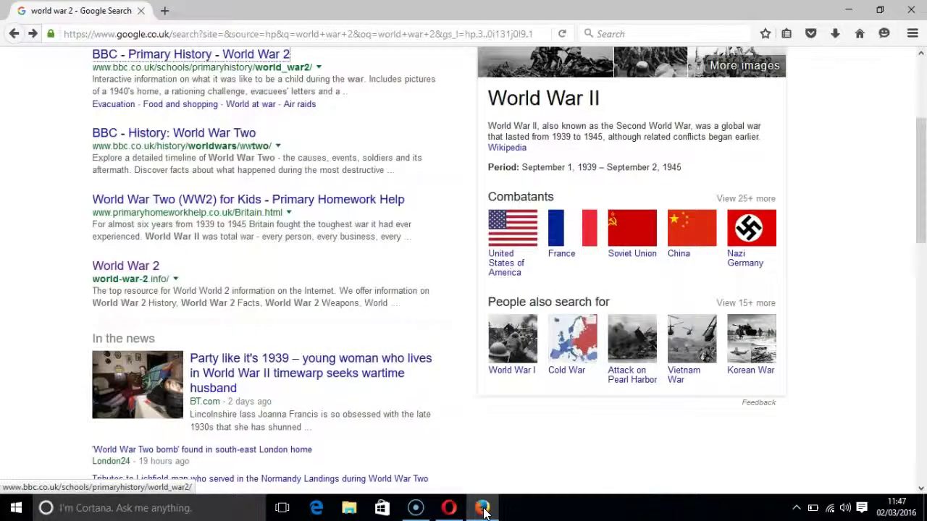
{"action": "key", "text": "shift+Tab"}
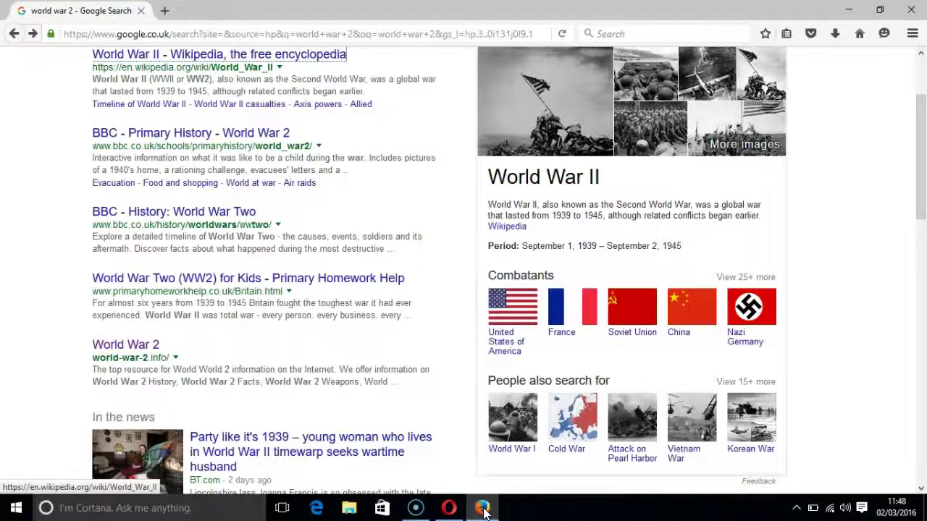
- List the page's landmarks in NVDA's Elements List and move to the navigation landmark after "main"
{"action": "key", "text": "Insert+F7"}
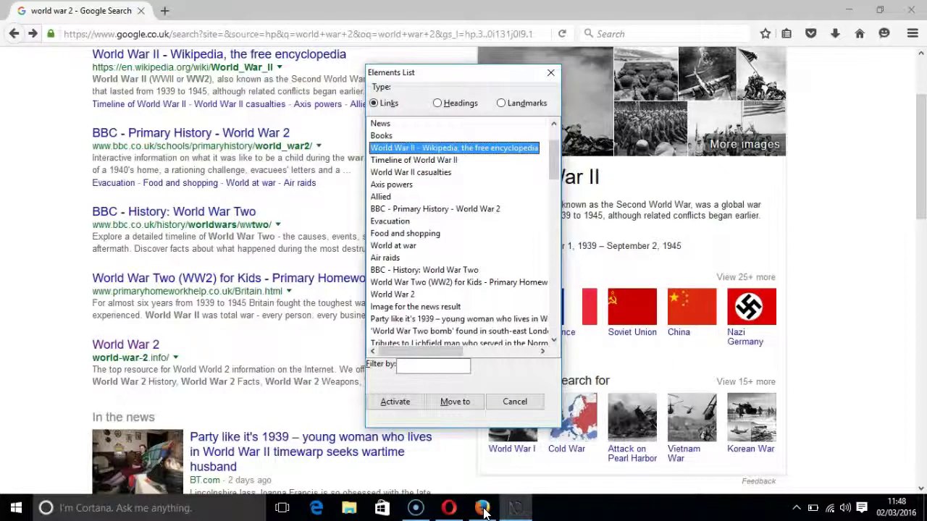
{"action": "key", "text": "alt+d"}
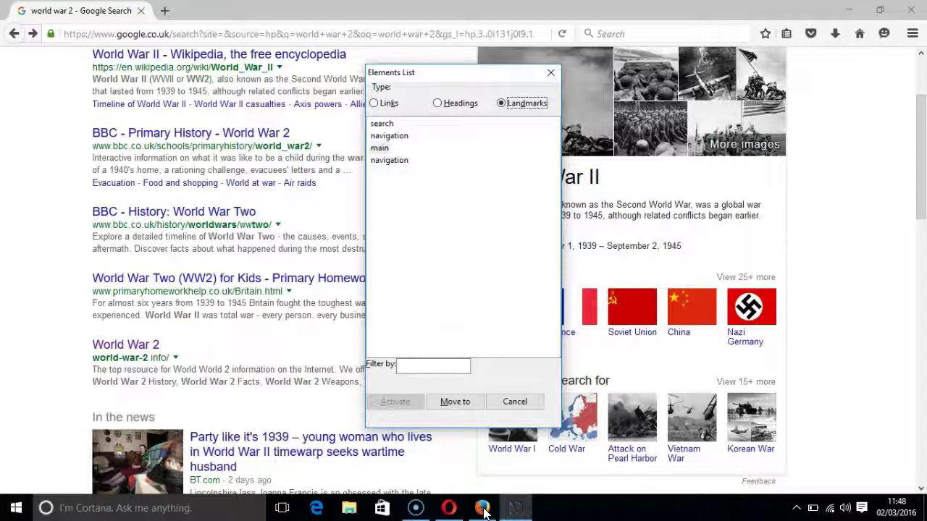
{"action": "key", "text": "Tab"}
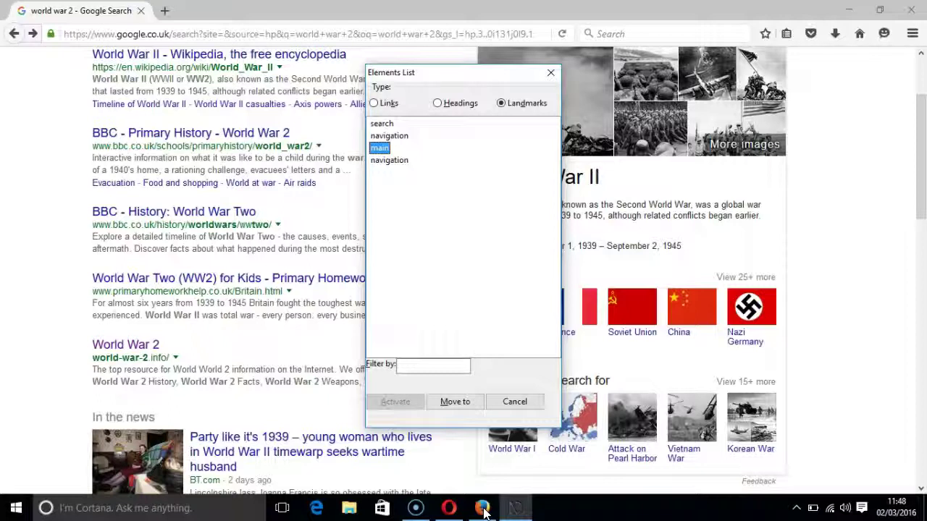
{"action": "key", "text": "Down"}
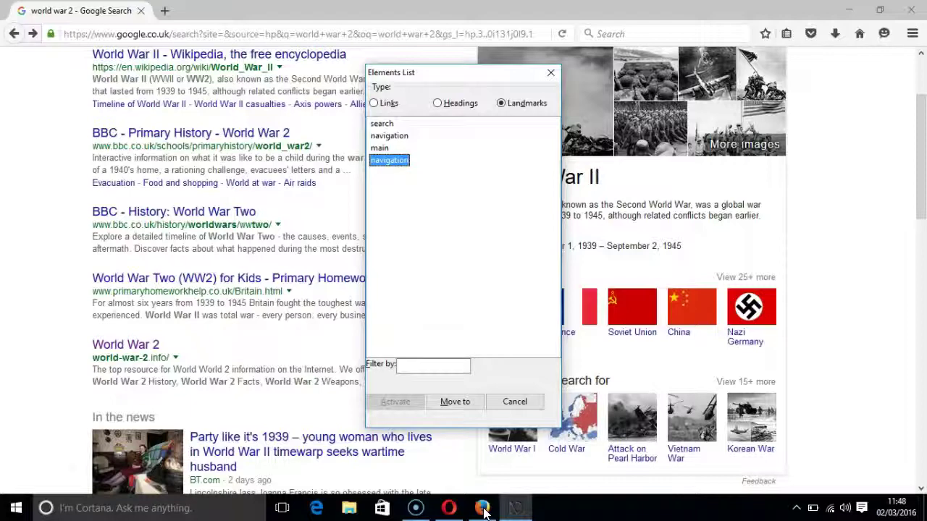
{"action": "key", "text": "Return"}
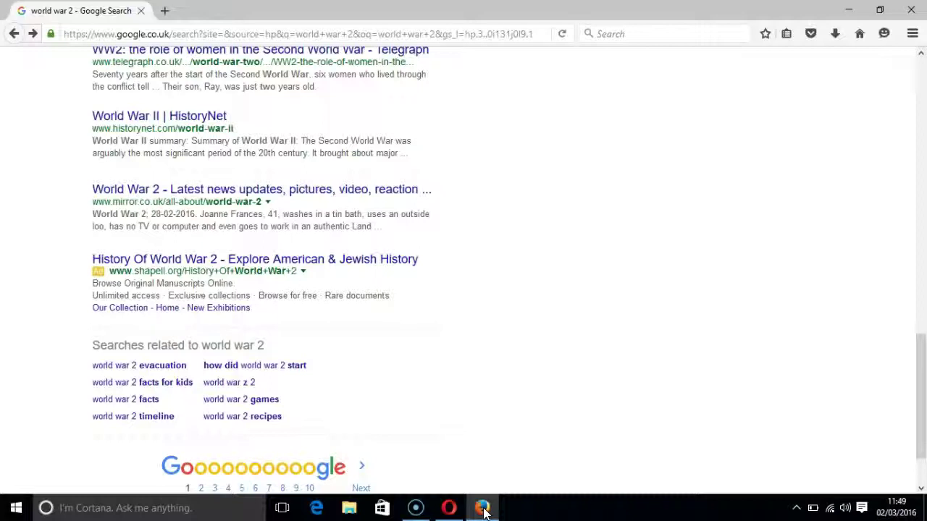
- Open page 2 of the search results in a new browser tab and switch to that tab
{"action": "key", "text": "Tab"}
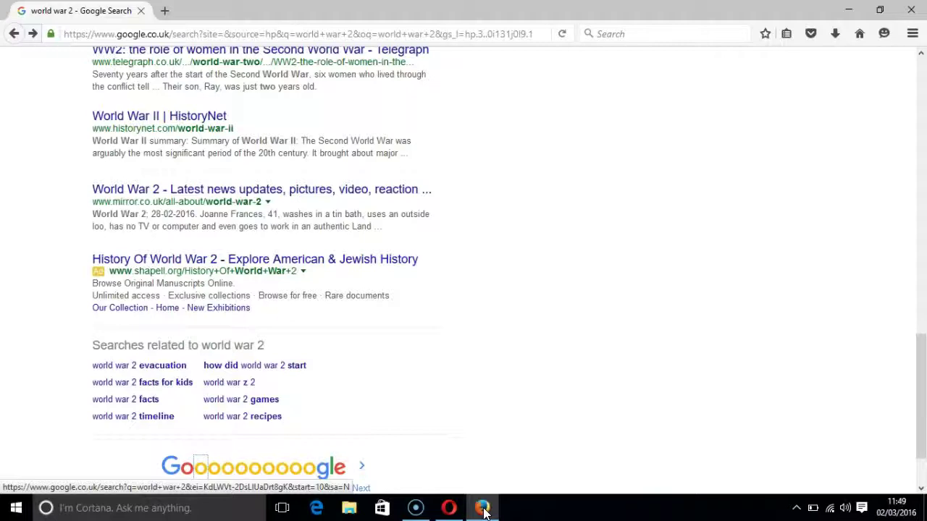
{"action": "key", "text": "Return"}
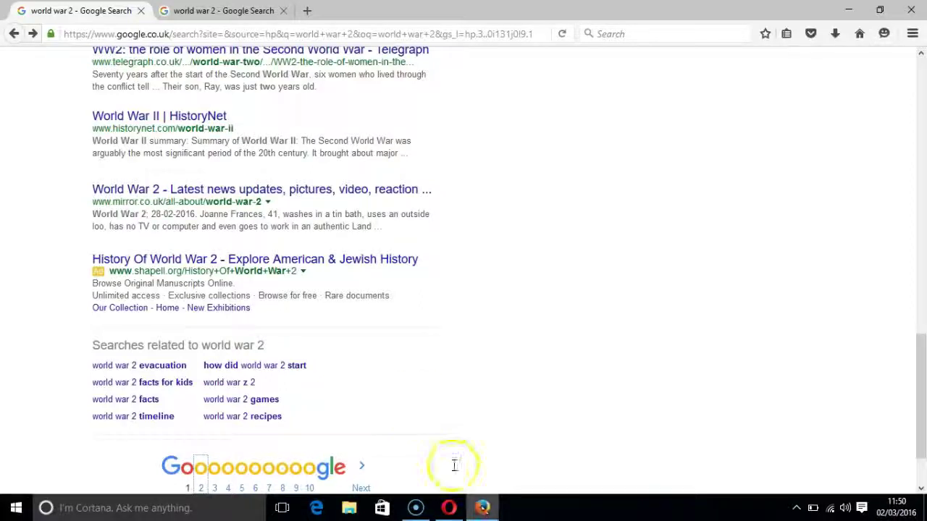
{"action": "left_click", "coordinate": [225, 18]}
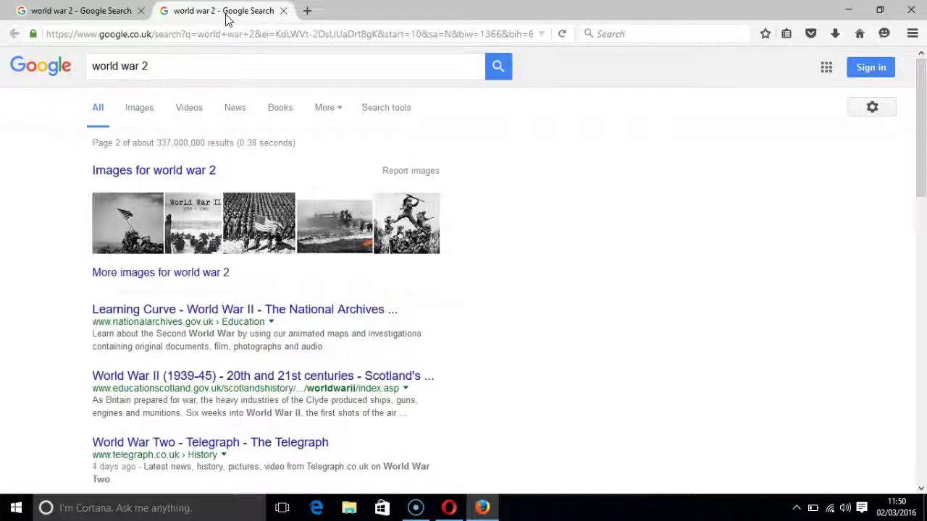
{"action": "left_click", "coordinate": [228, 16]}
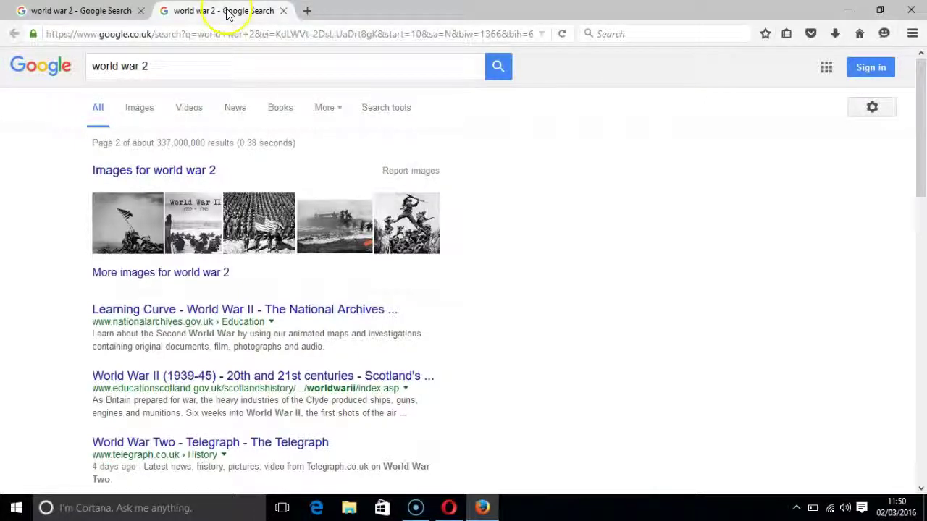